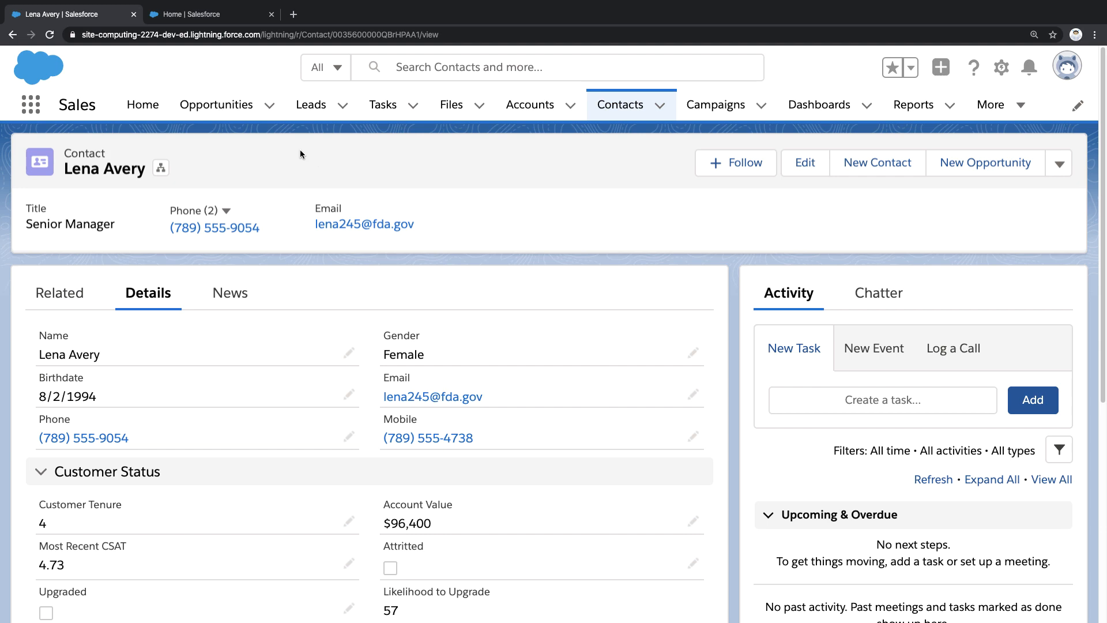
# Go to the Salesforce Setup Home page to reach Einstein Prediction Builder
pyautogui.click(191, 15)
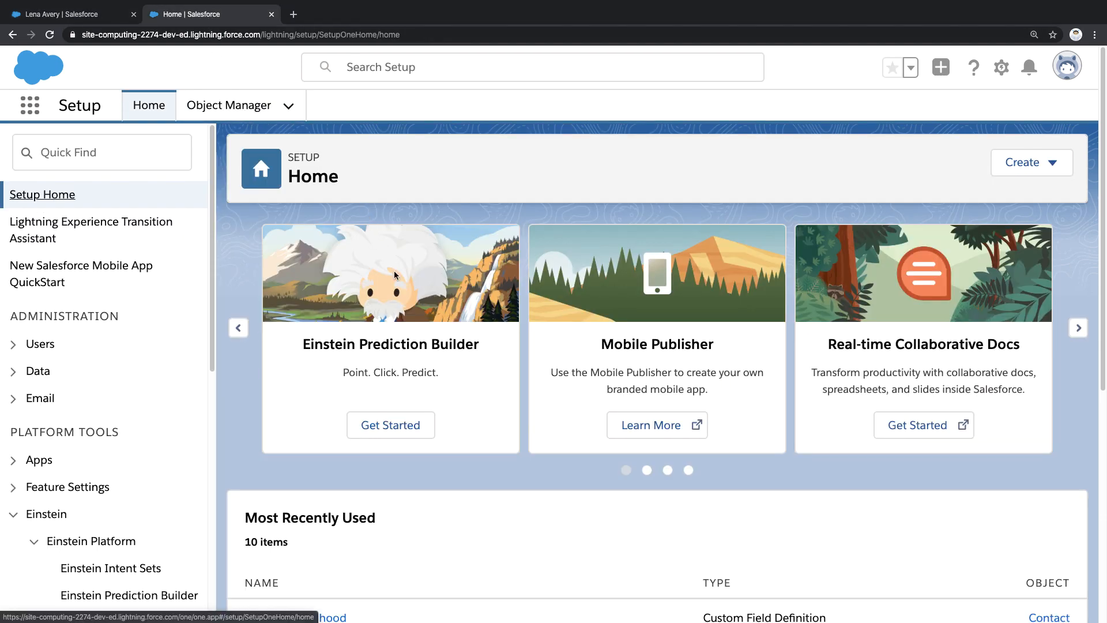
# Start a new prediction named Upgrade Likelihood with its API name filled in
pyautogui.click(406, 424)
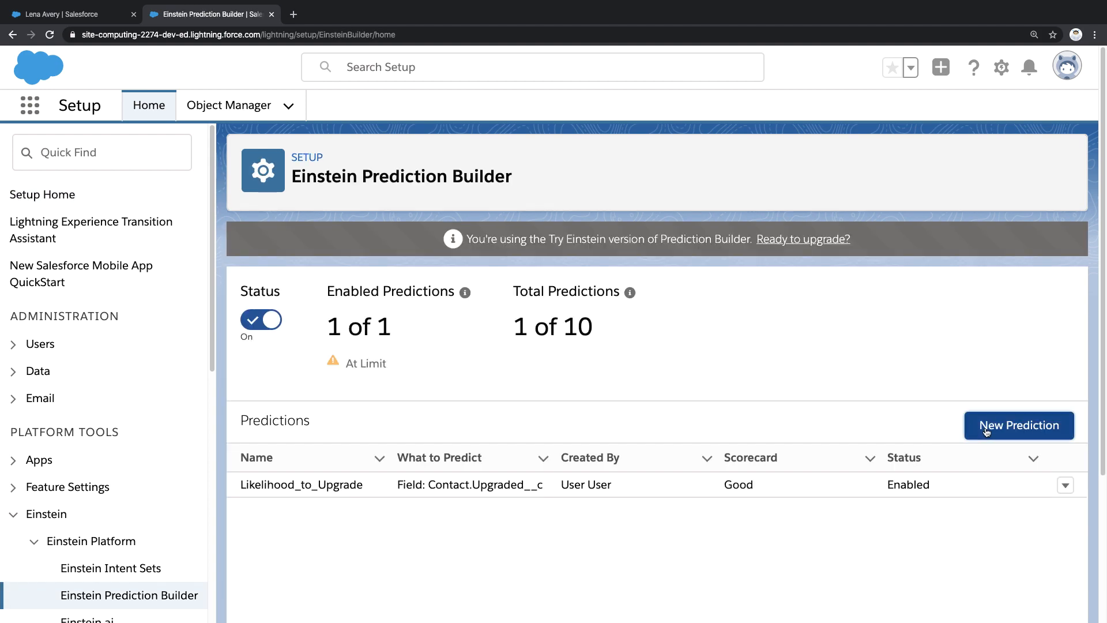
pyautogui.click(1003, 425)
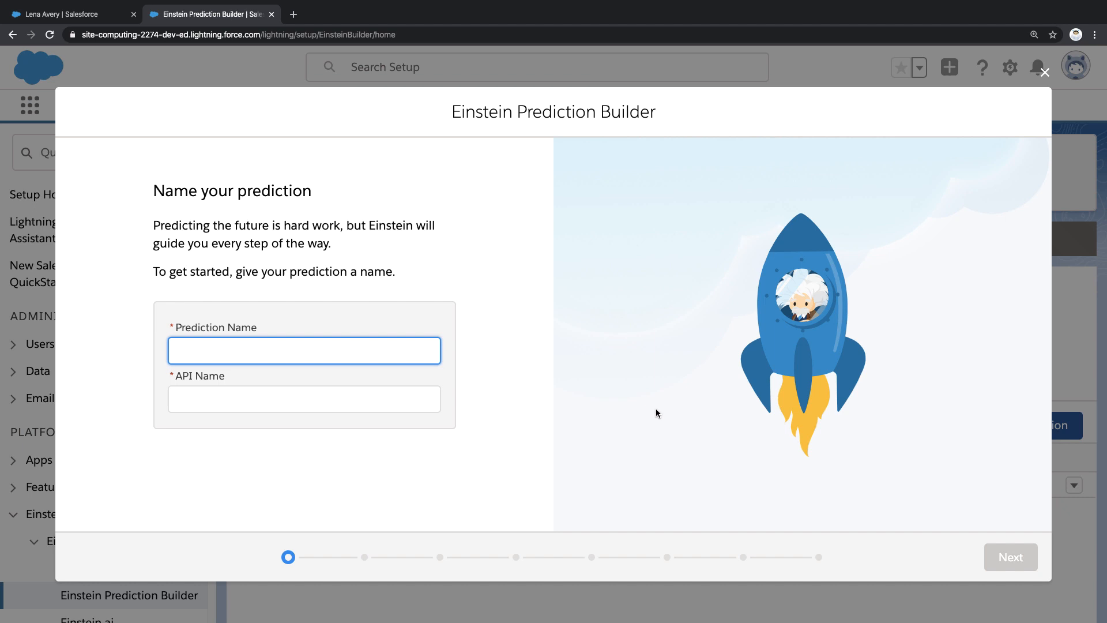
pyautogui.write('Upgrade Likelihood')
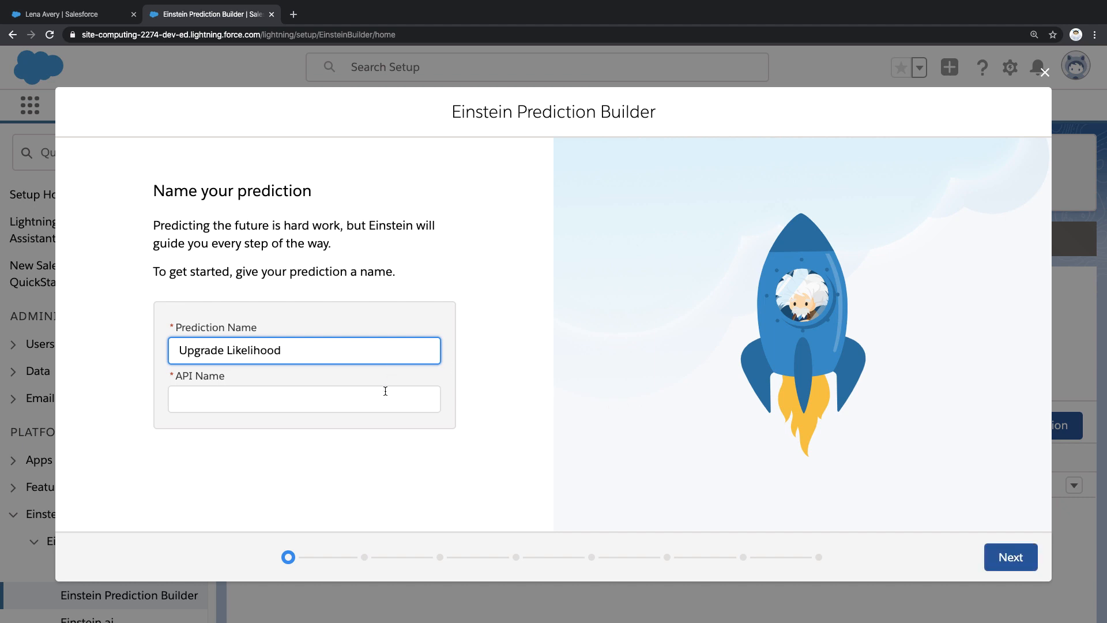
pyautogui.click(385, 390)
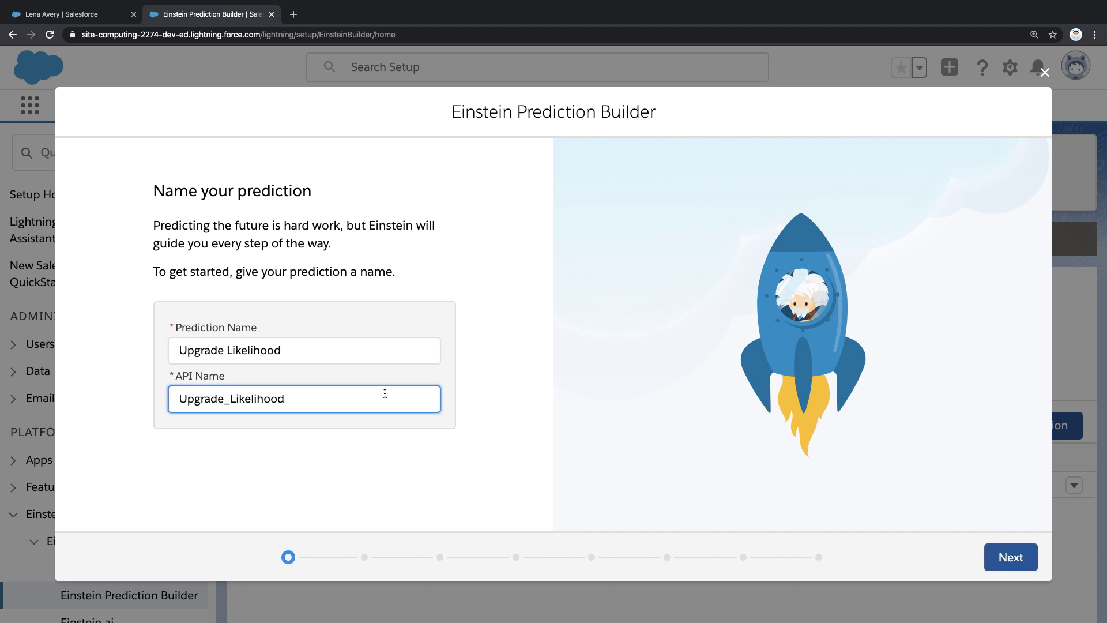
pyautogui.click(1011, 562)
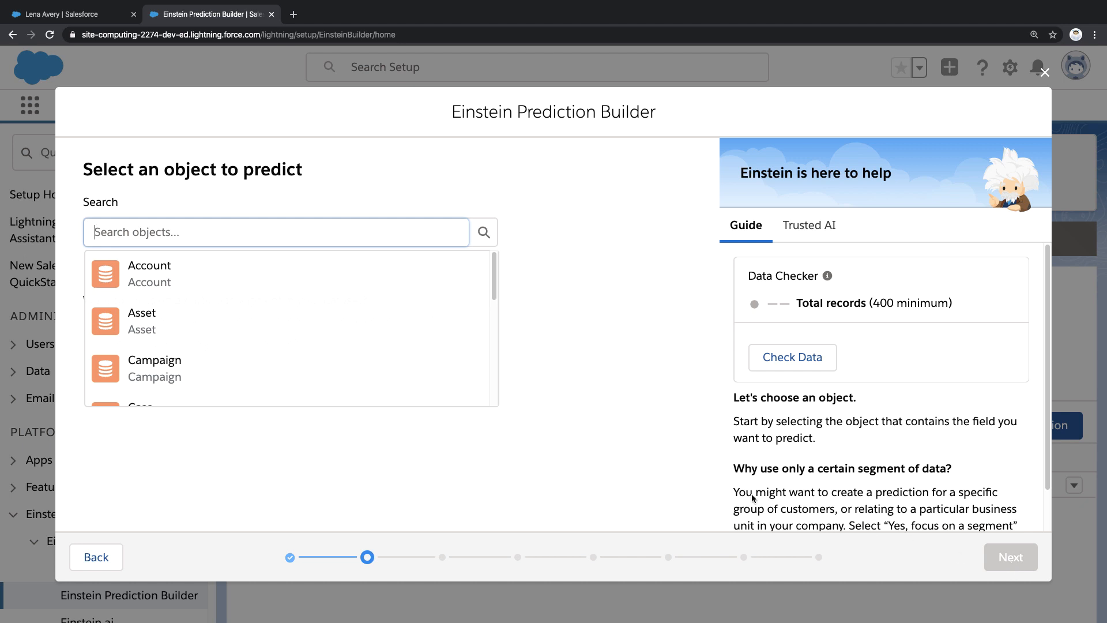
pyautogui.scroll(-1, 359, 359)
pyautogui.scroll(-1, 358, 358)
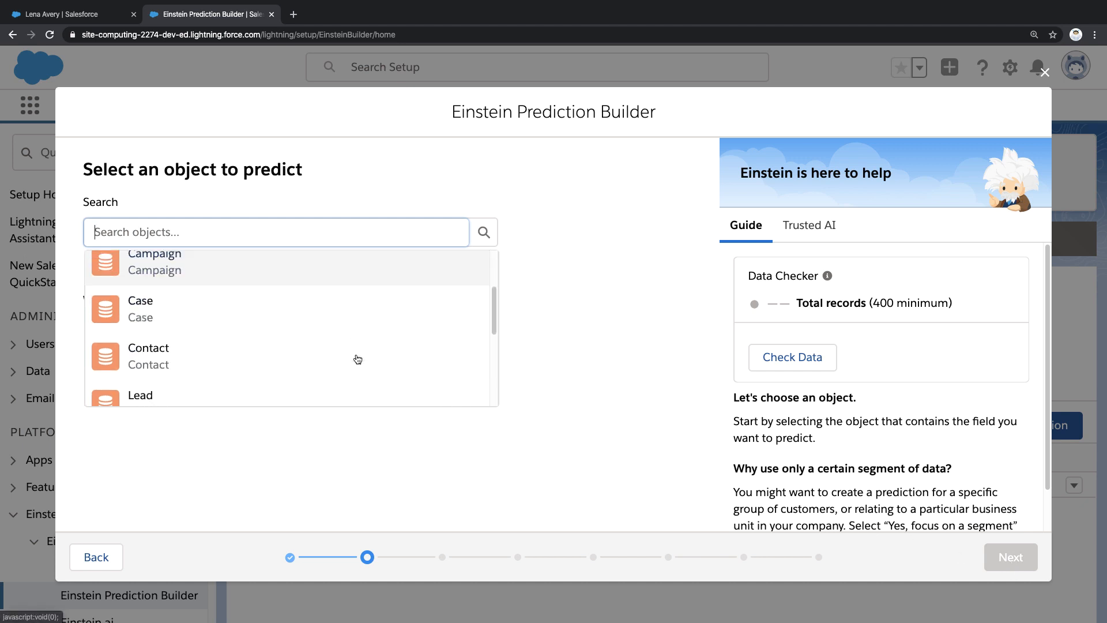
# Target the Contact object with no segment and verify its 10020 records
pyautogui.click(345, 355)
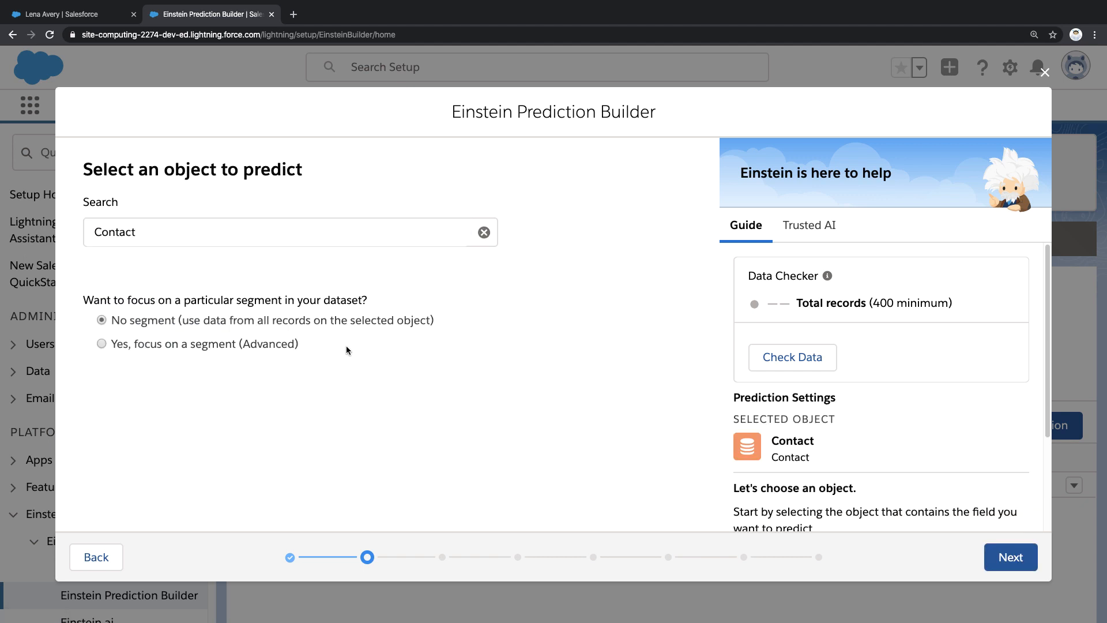
pyautogui.click(755, 358)
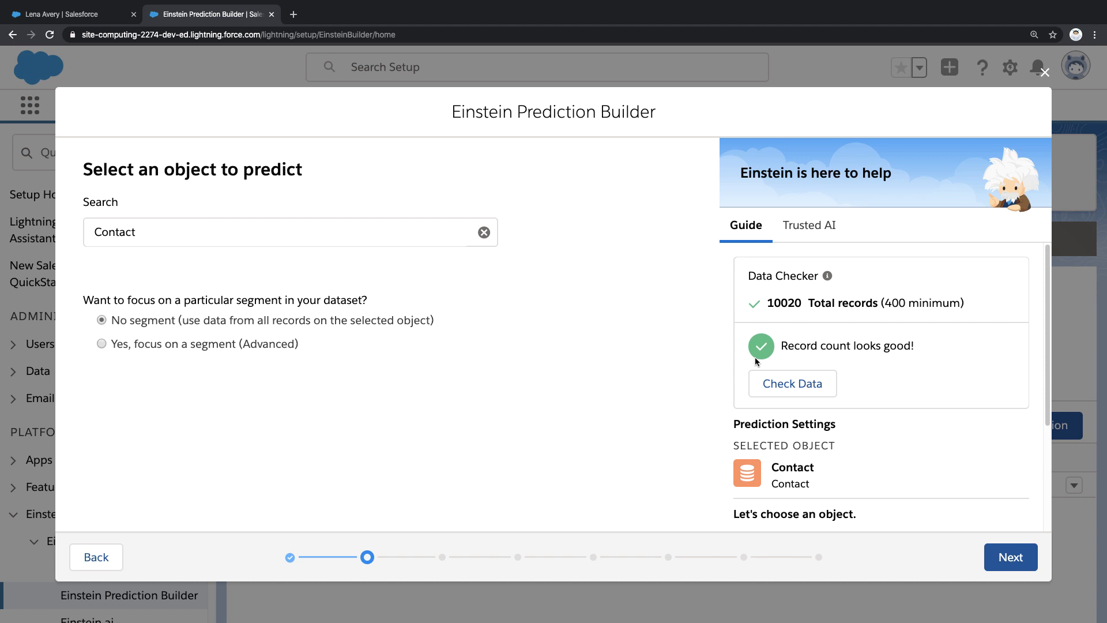
pyautogui.click(1008, 555)
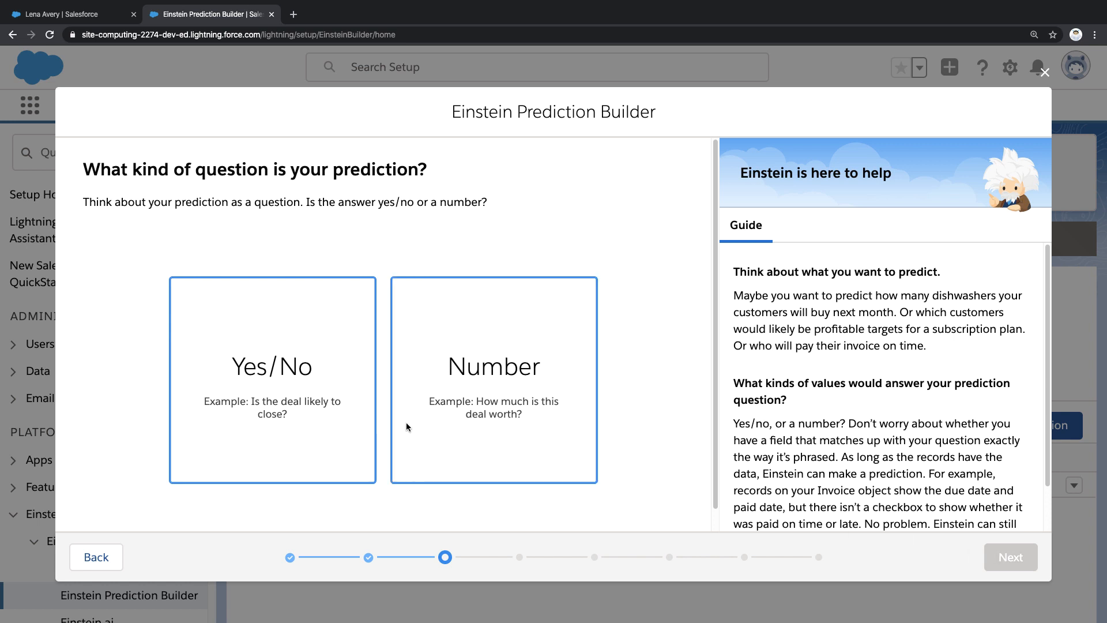
# Make it a Yes/No question answered by an existing field, reaching the field-to-predict list
pyautogui.click(333, 413)
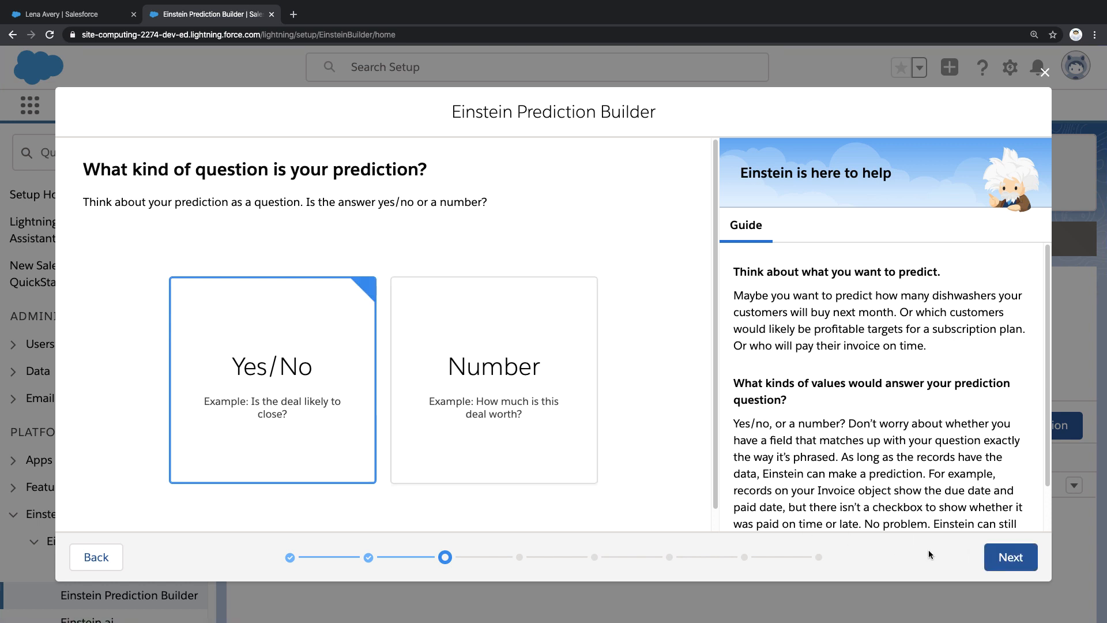
pyautogui.click(1009, 557)
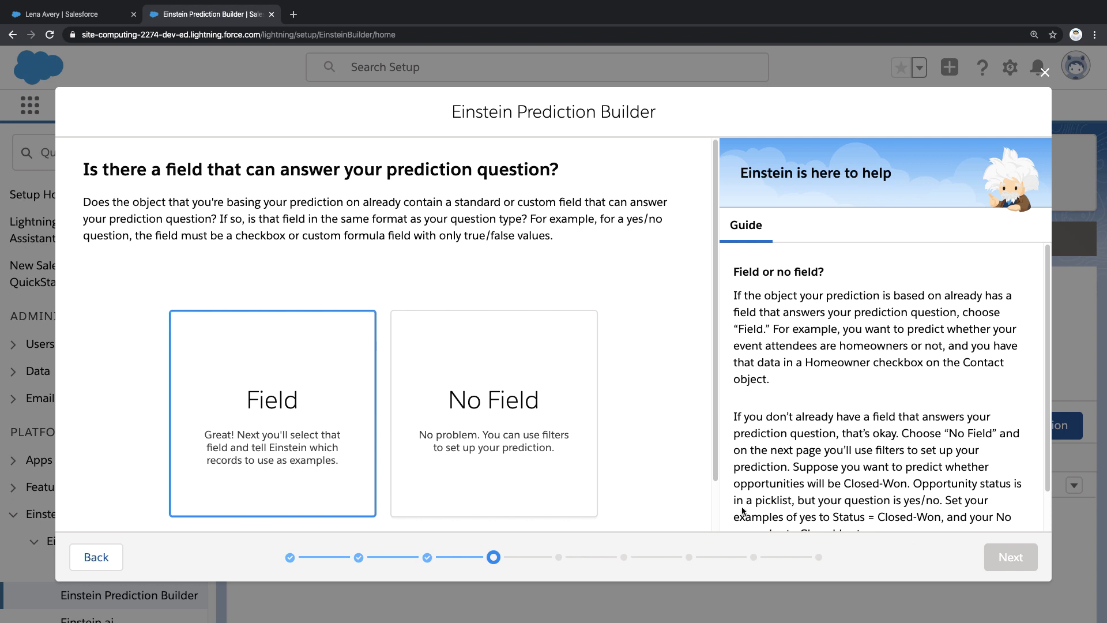
pyautogui.click(351, 423)
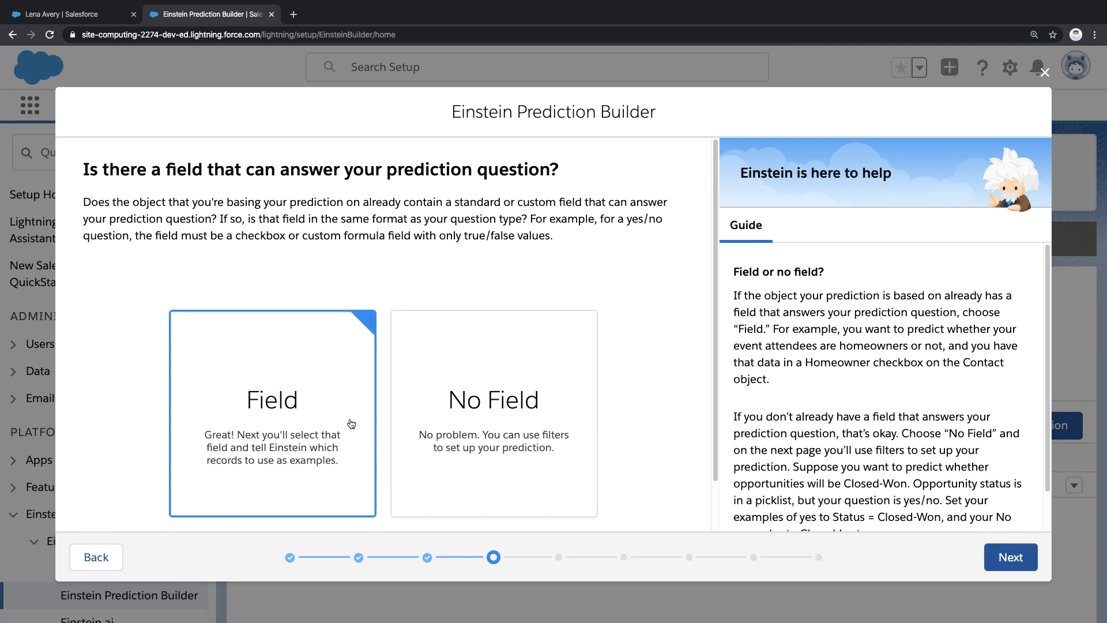
pyautogui.click(1005, 562)
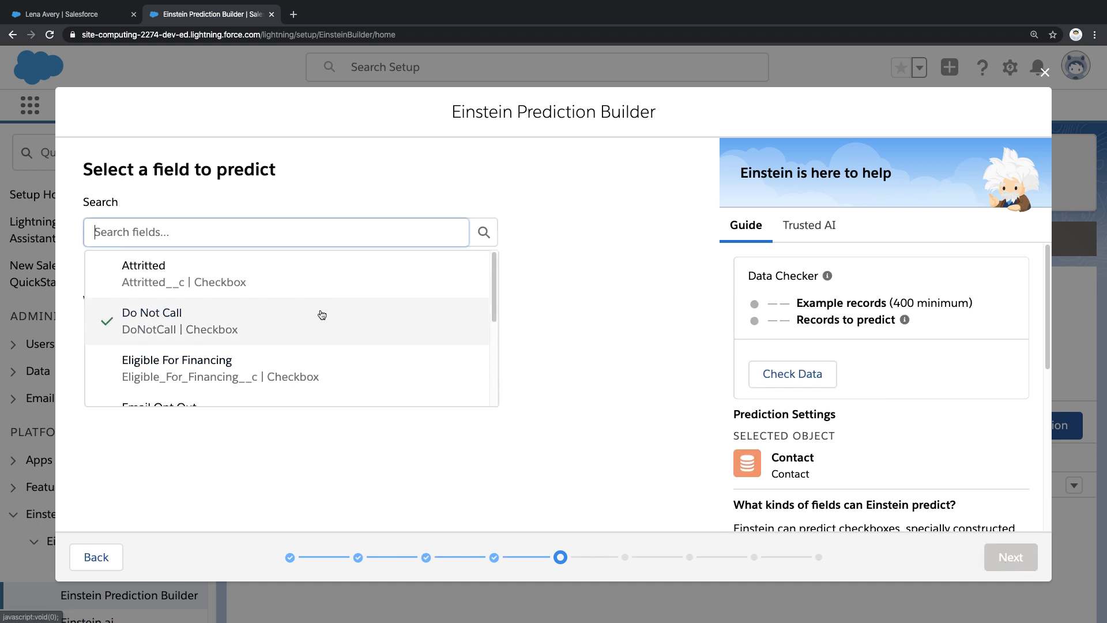
pyautogui.write('Upgr')
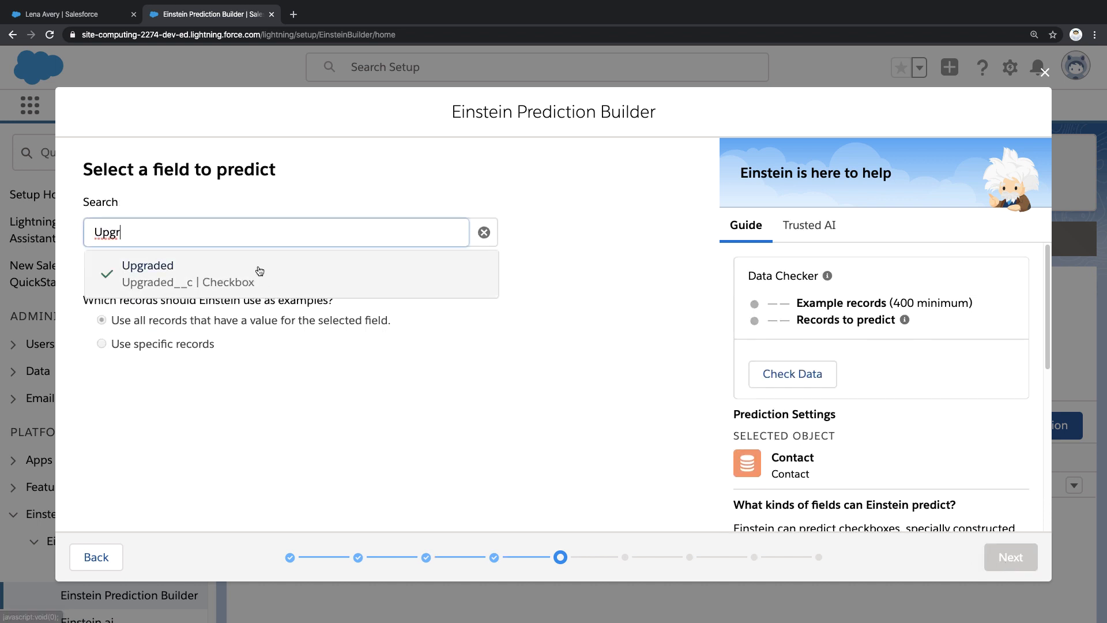
# Predict the Upgraded field, with examples where Customer Tenure is greater than or equal
pyautogui.click(147, 273)
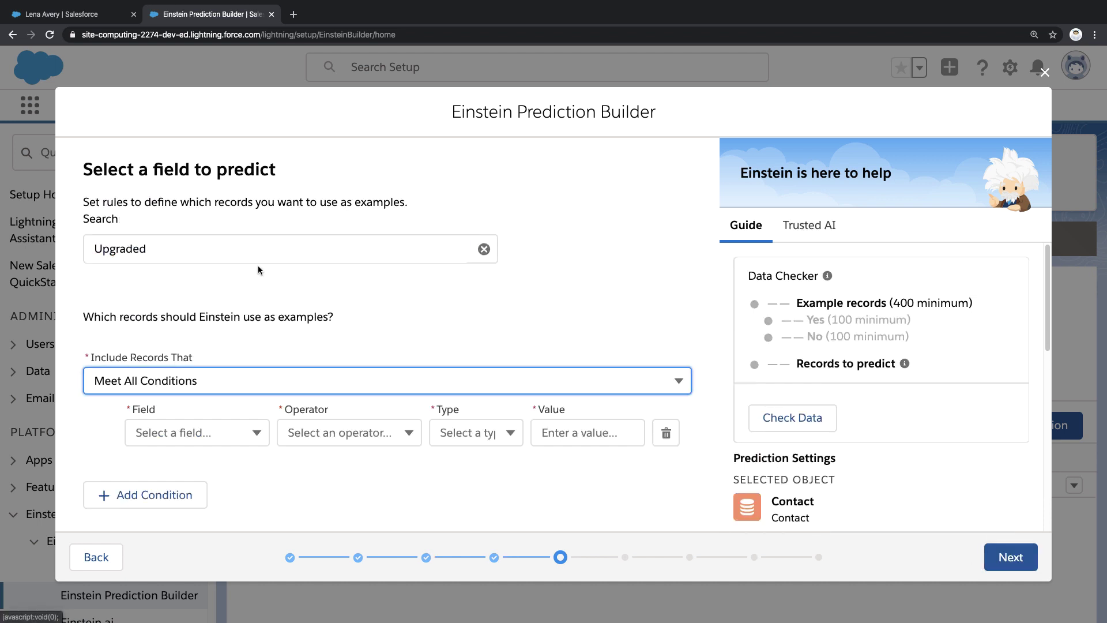
pyautogui.click(256, 433)
pyautogui.click(245, 311)
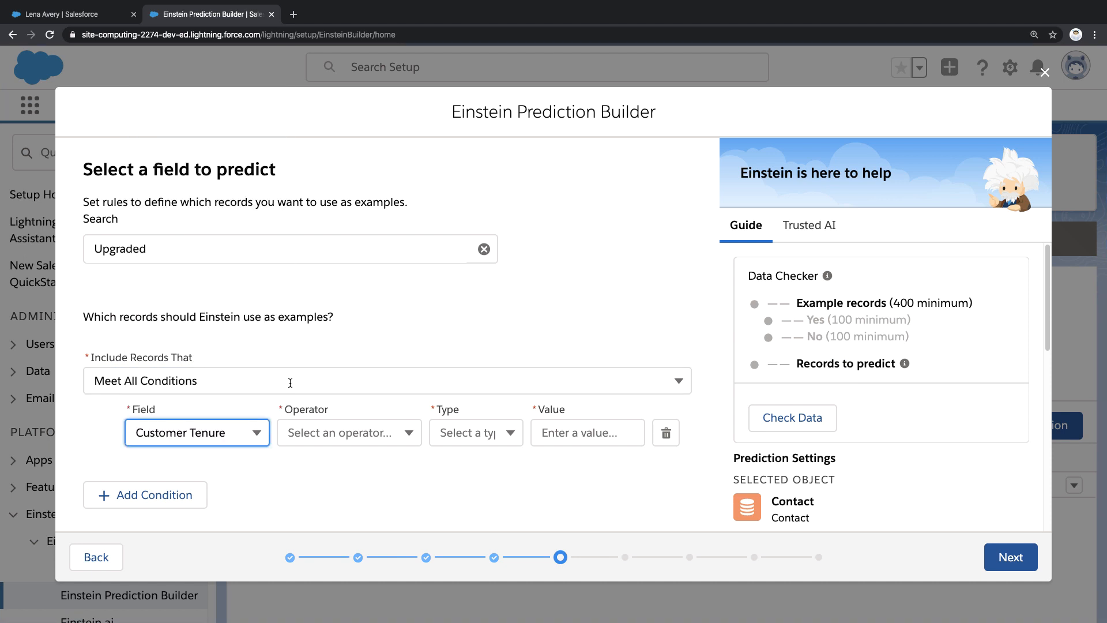
pyautogui.click(340, 433)
pyautogui.click(352, 312)
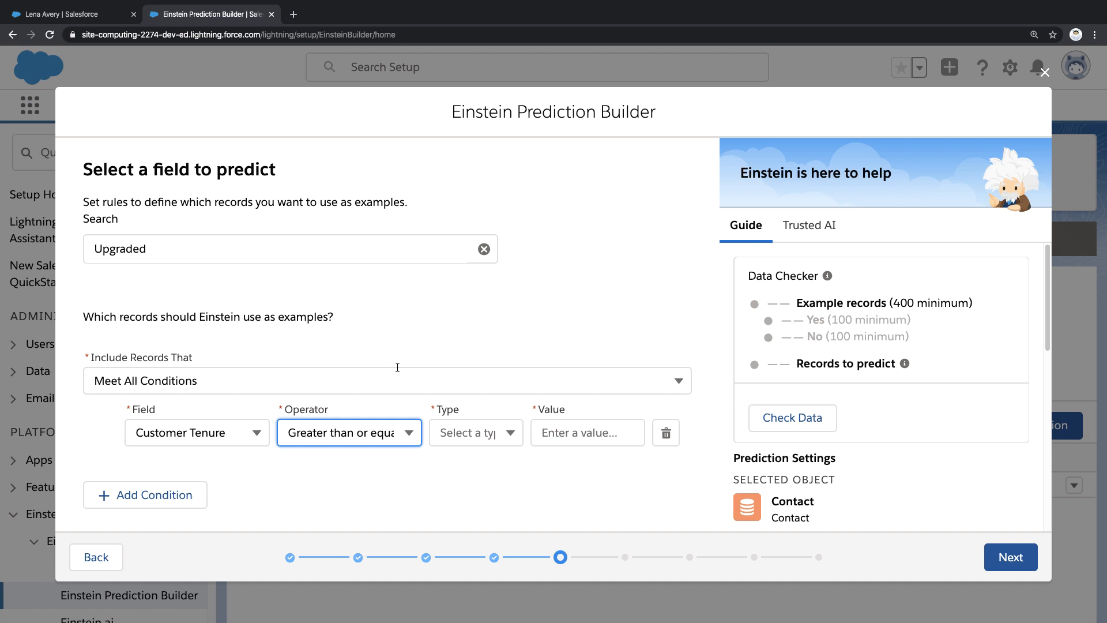
# Set the threshold as Number 12 and verify 8197 example records qualify
pyautogui.click(476, 433)
pyautogui.click(484, 495)
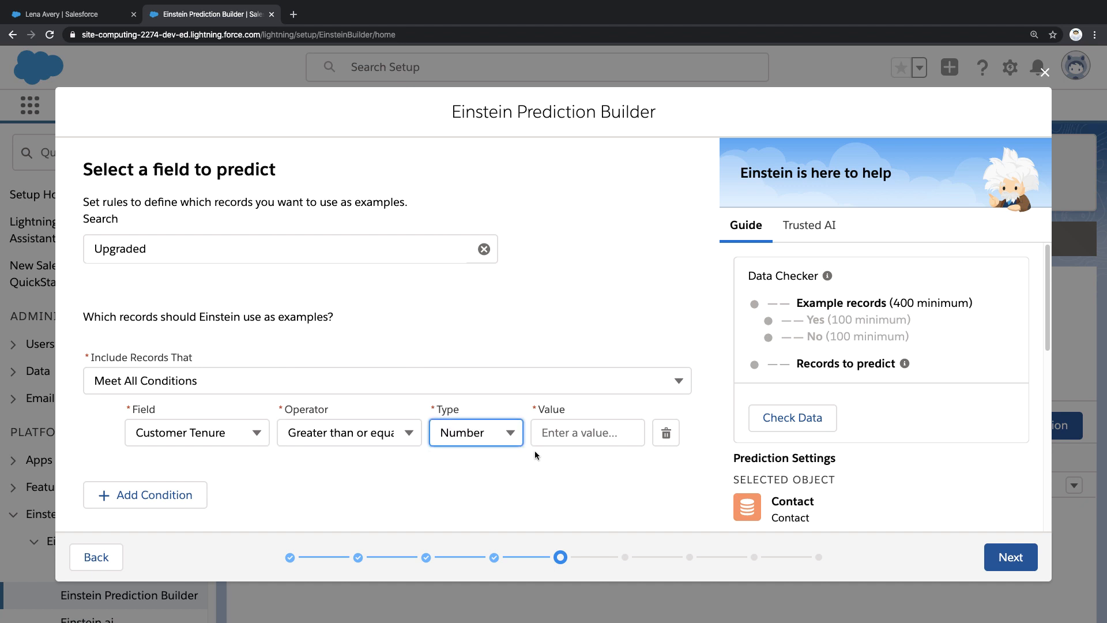
pyautogui.click(554, 433)
pyautogui.write('12')
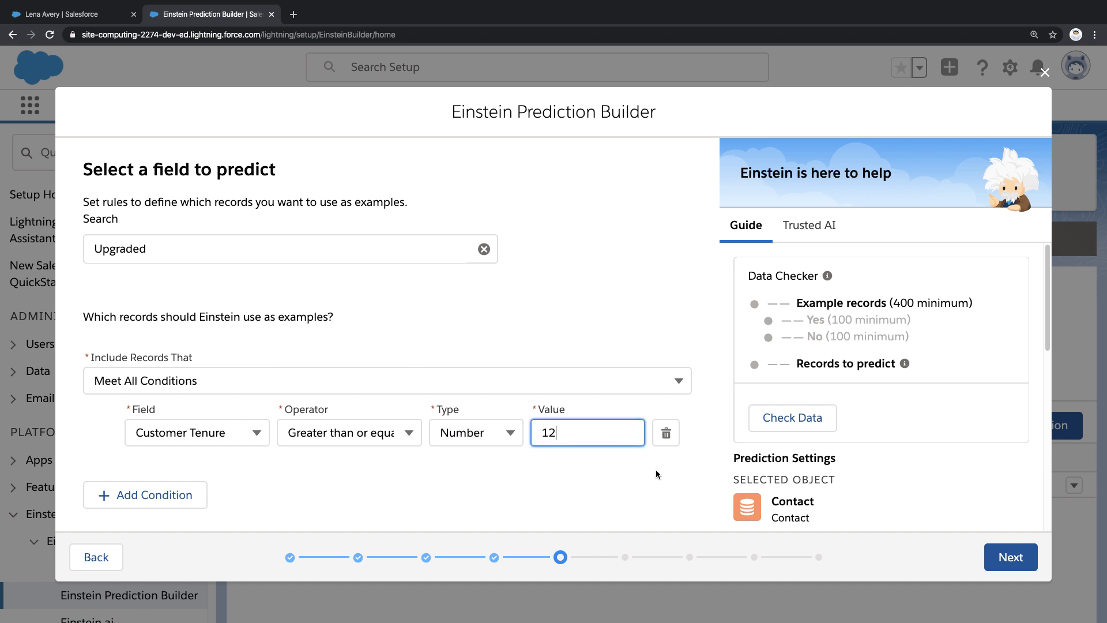
pyautogui.click(792, 417)
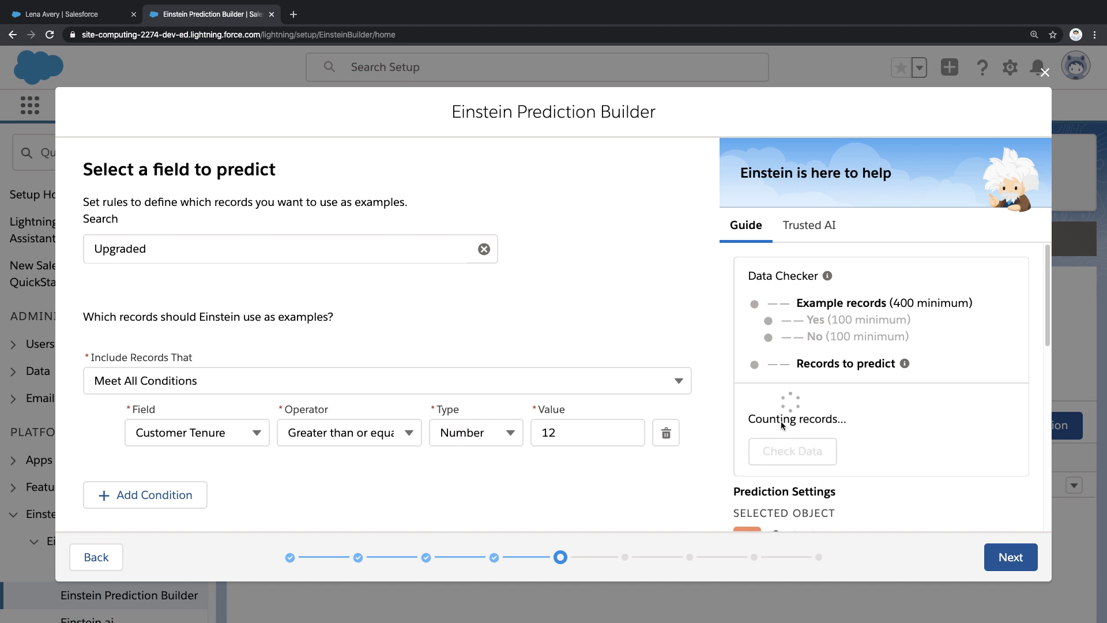
pyautogui.click(1010, 557)
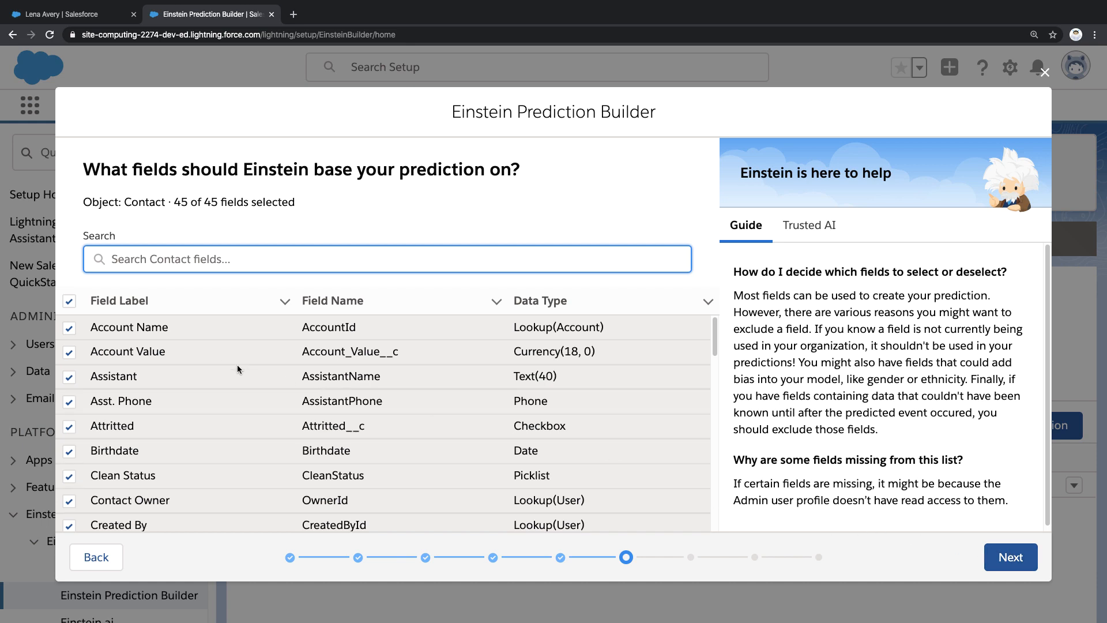
pyautogui.scroll(-2, 219, 359)
pyautogui.scroll(-2, 220, 359)
pyautogui.scroll(-2, 219, 359)
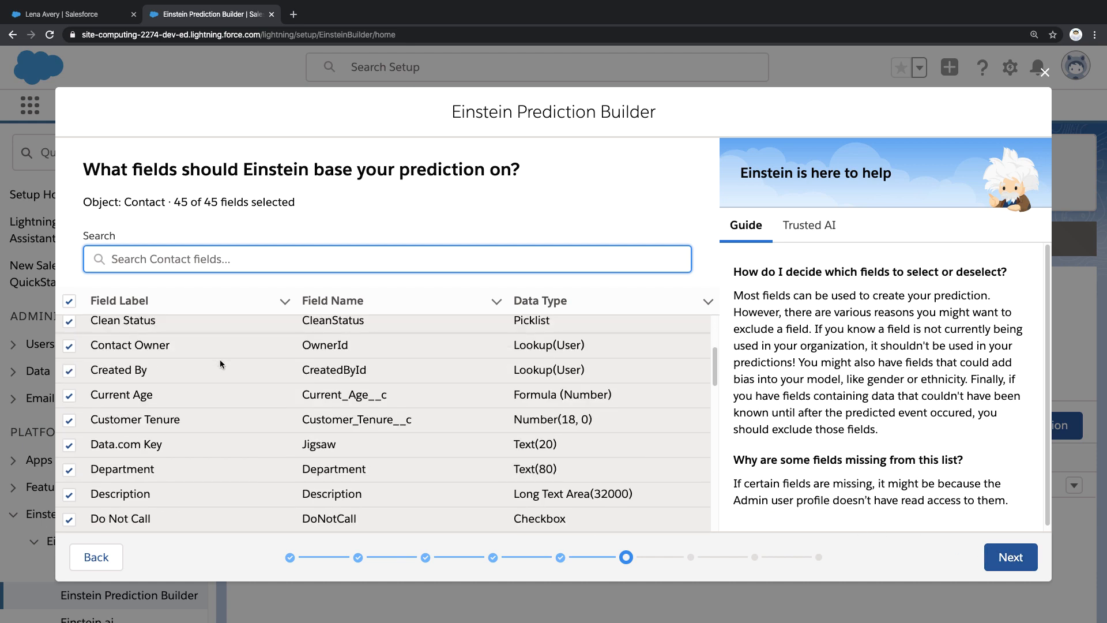
pyautogui.scroll(-1, 220, 359)
pyautogui.scroll(-2, 220, 359)
pyautogui.scroll(-1, 220, 359)
pyautogui.scroll(-2, 220, 358)
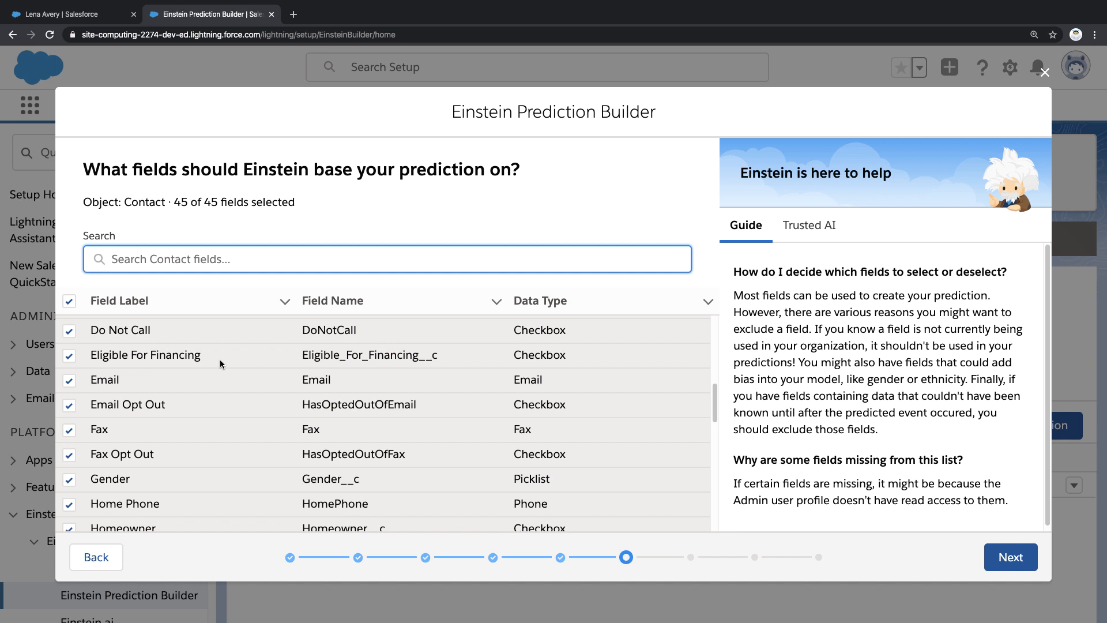
pyautogui.scroll(-1, 220, 359)
# Exclude Gender, leaving 44 of 45 predictor fields selected
pyautogui.click(69, 477)
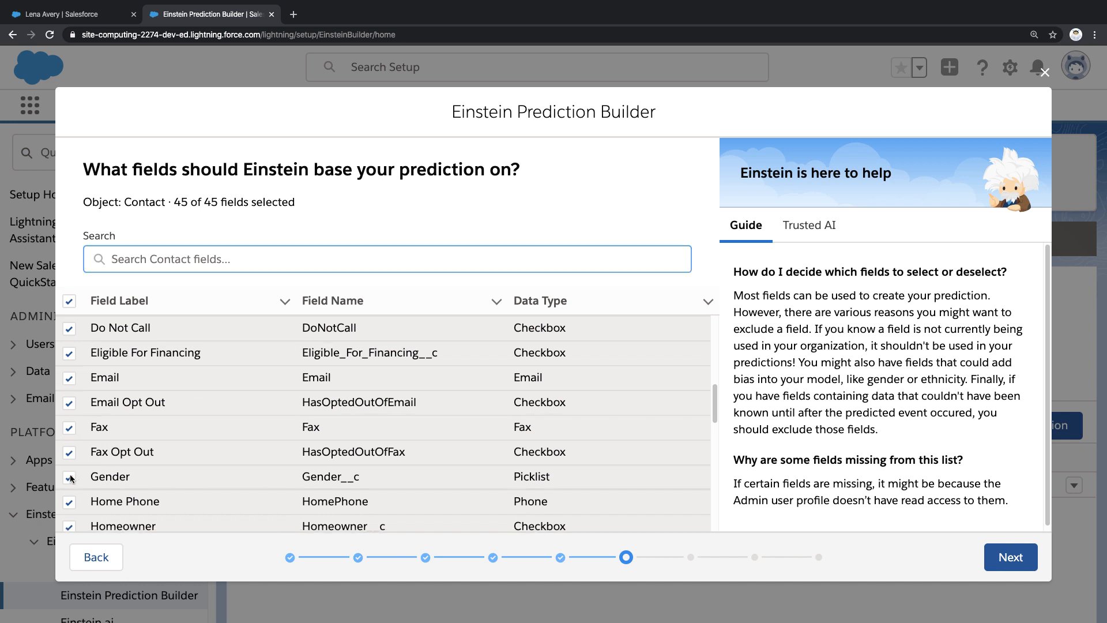
pyautogui.click(996, 558)
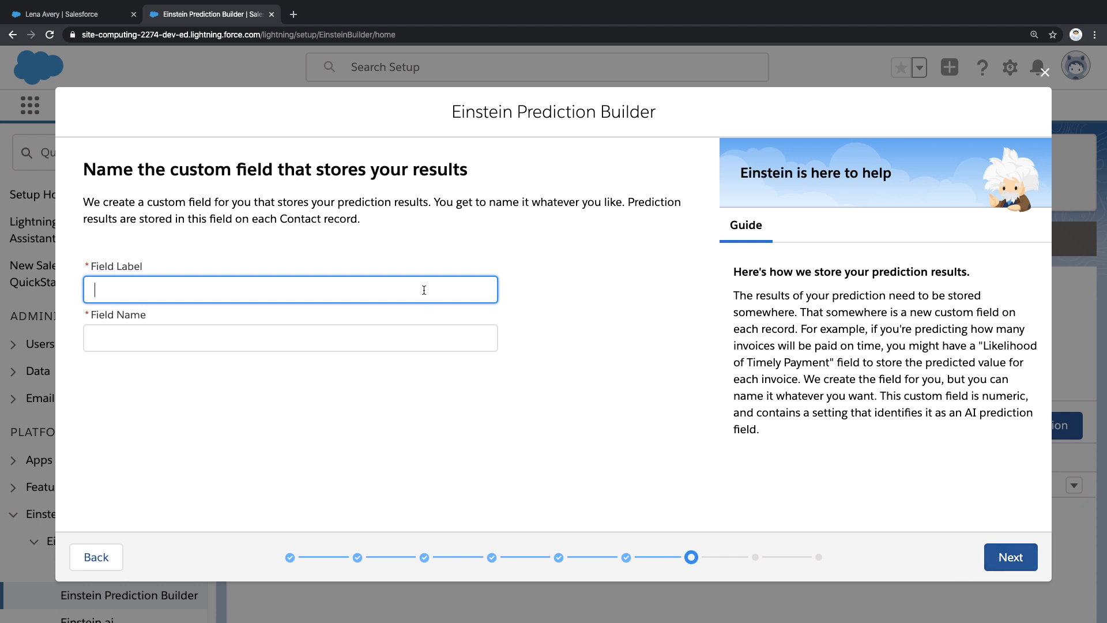
pyautogui.write('Upgrade Likelihood')
# Name the results field Upgrade Likelihood, review the summary and close the wizard
pyautogui.click(404, 329)
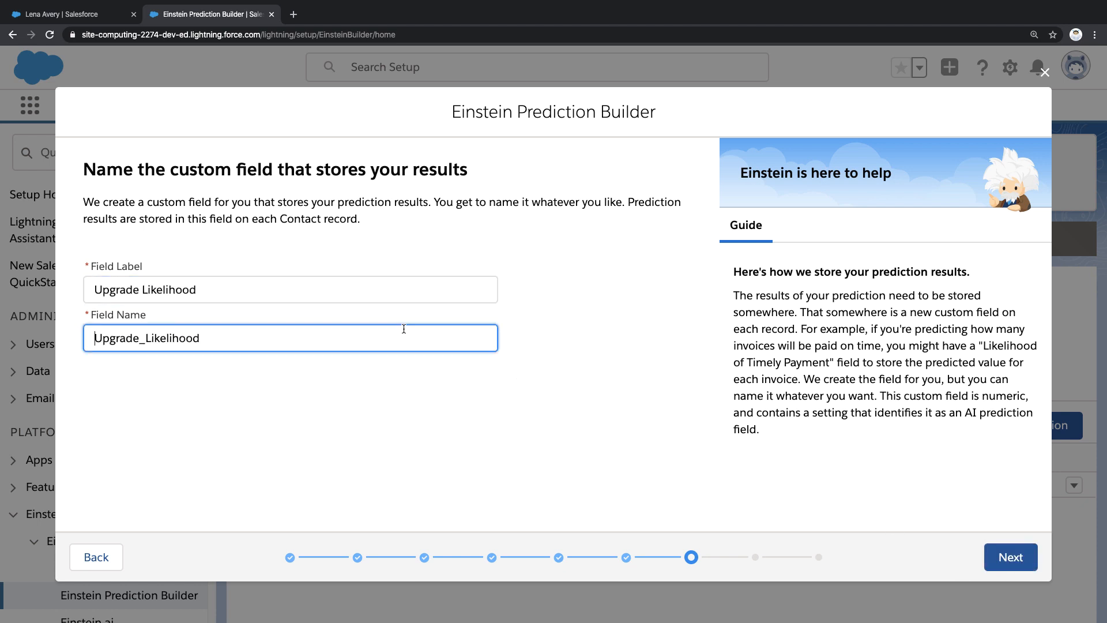
pyautogui.click(1003, 557)
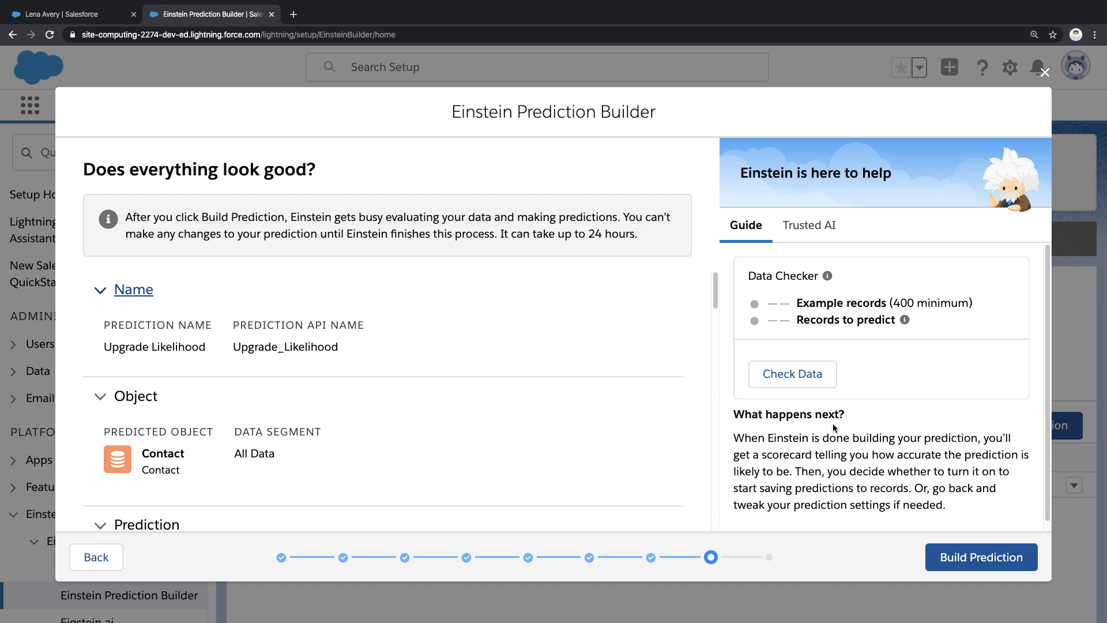
pyautogui.click(1044, 74)
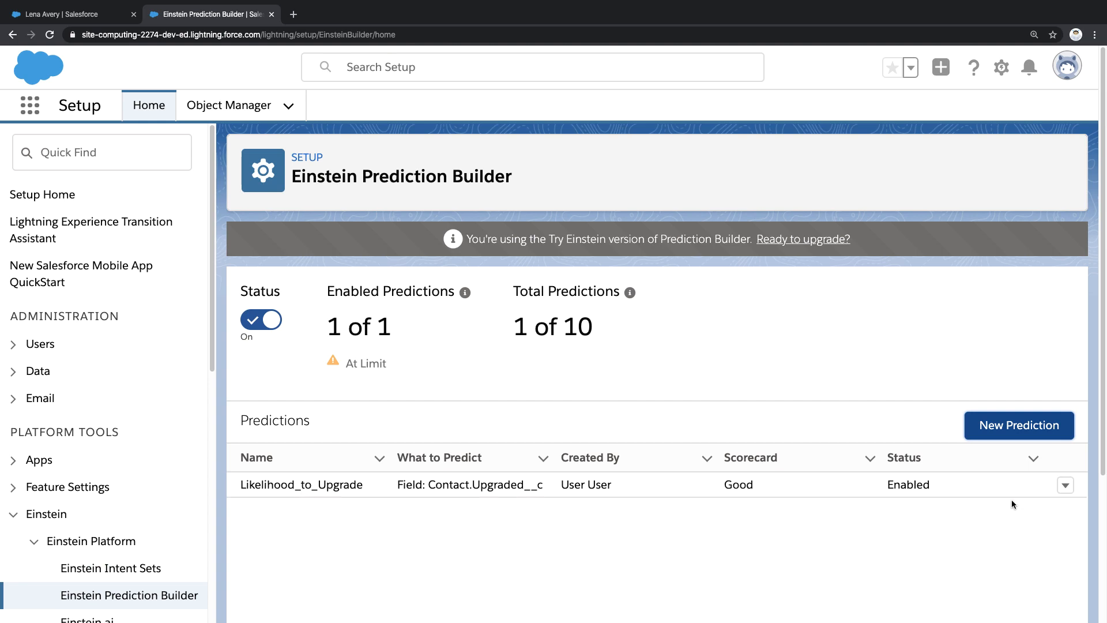
# View the Likelihood_to_Upgrade scorecard showing quality Good at 76 with top predictors
pyautogui.click(1064, 484)
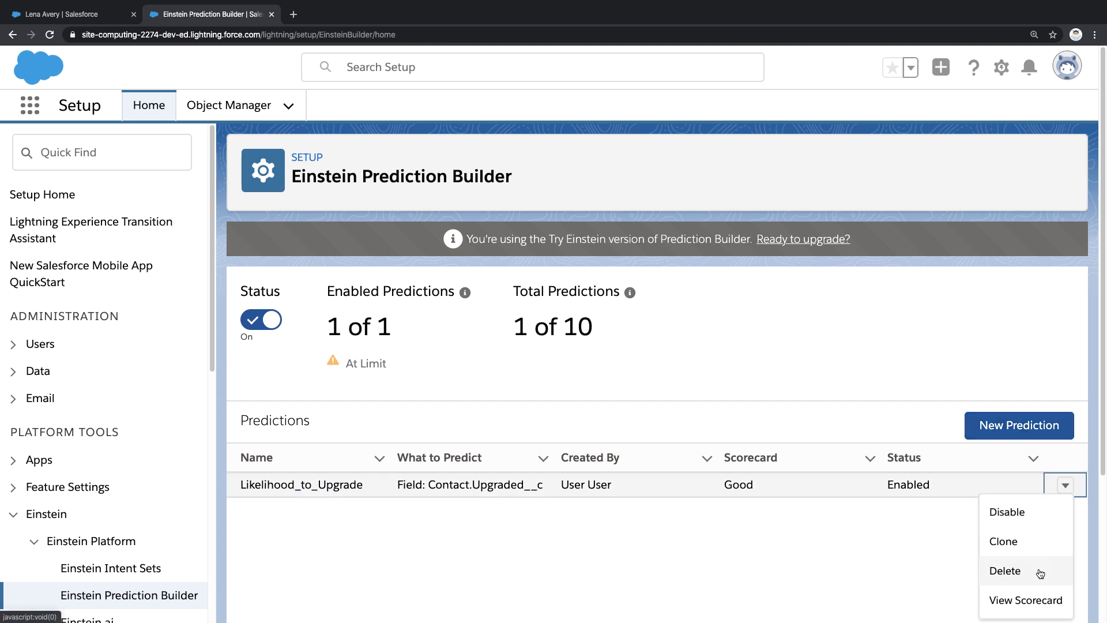
pyautogui.click(1026, 599)
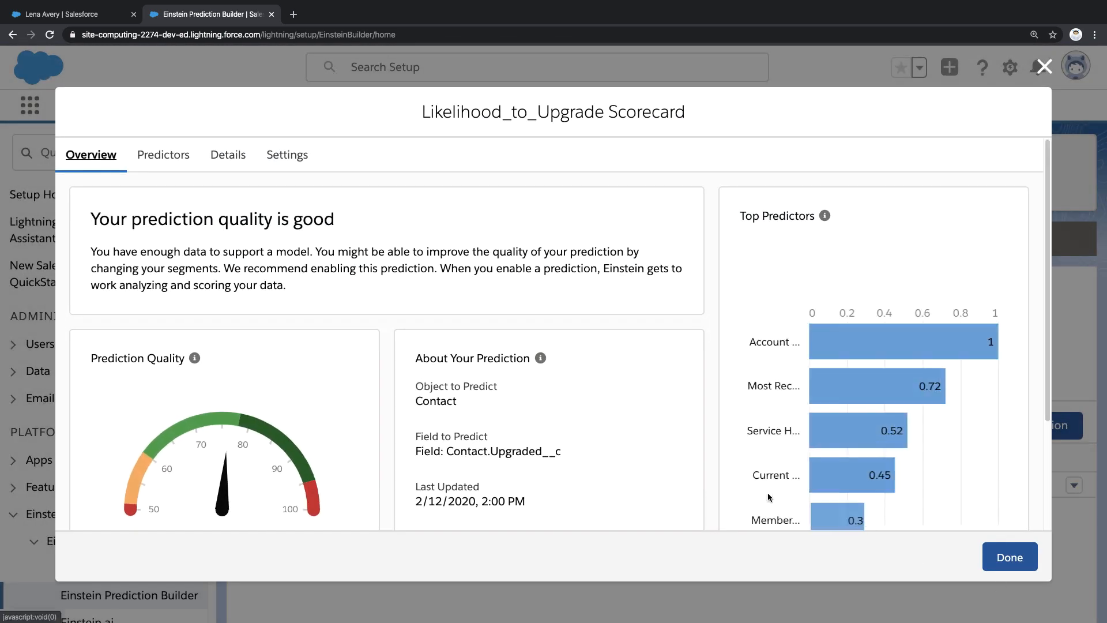
pyautogui.scroll(-2, 457, 372)
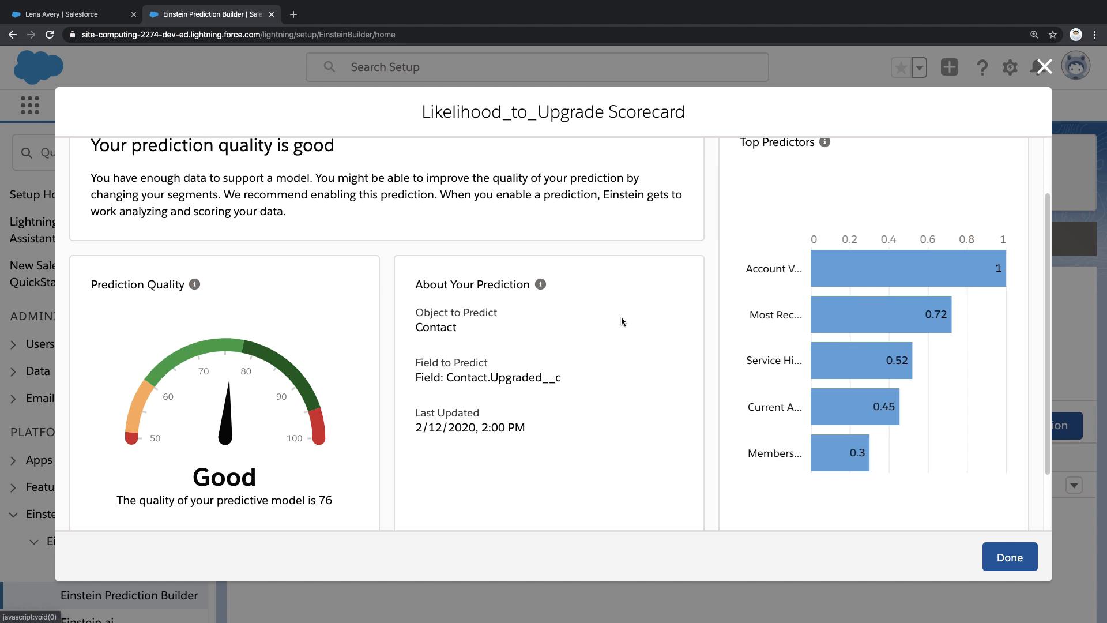
pyautogui.click(69, 14)
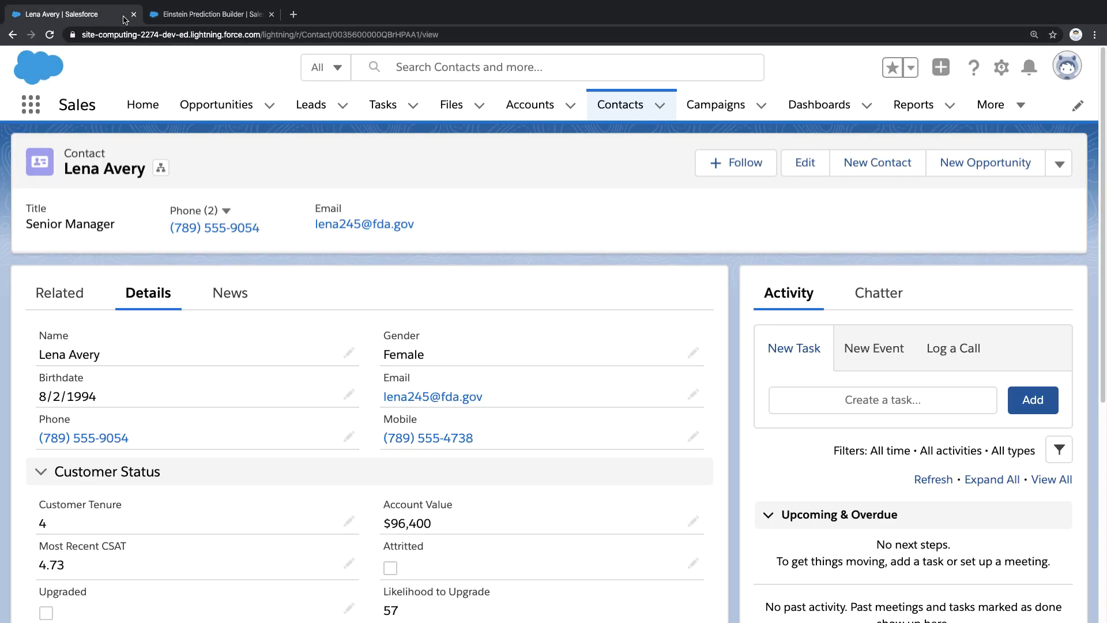
pyautogui.scroll(-1, 545, 450)
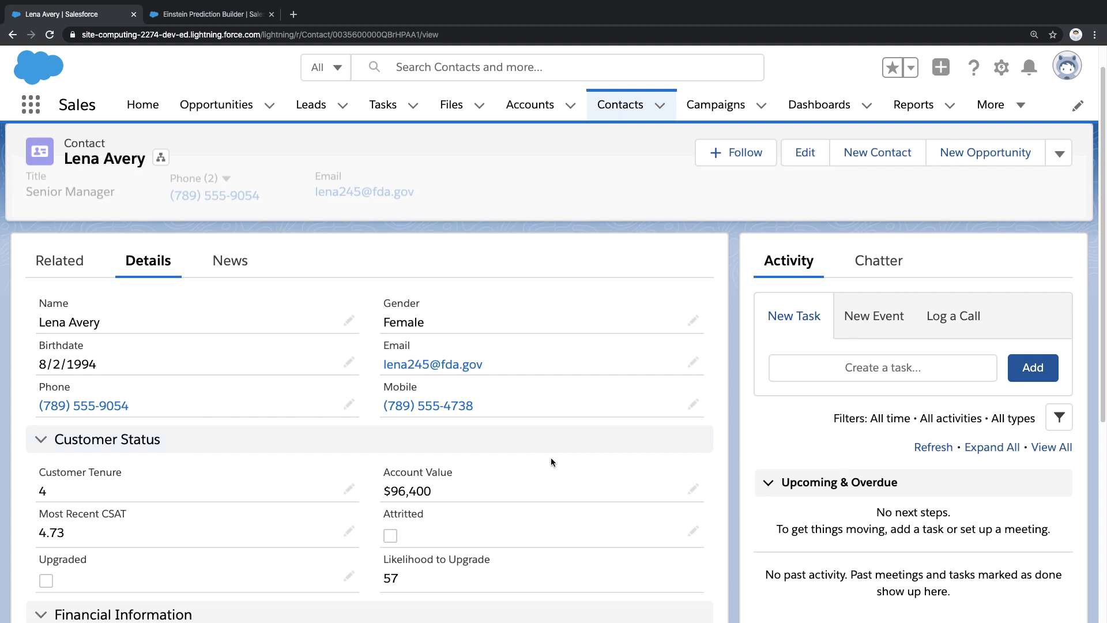